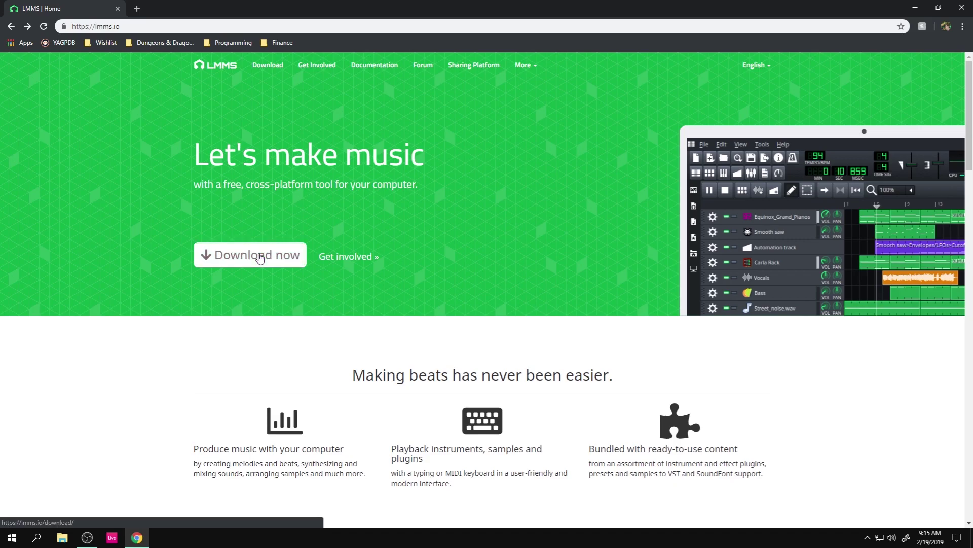
Download the Windows 64-bit LMMS 1.2.0-RC8 beta installer, lmms-1.2.0-rc8-win64.exe
left_click(259, 257)
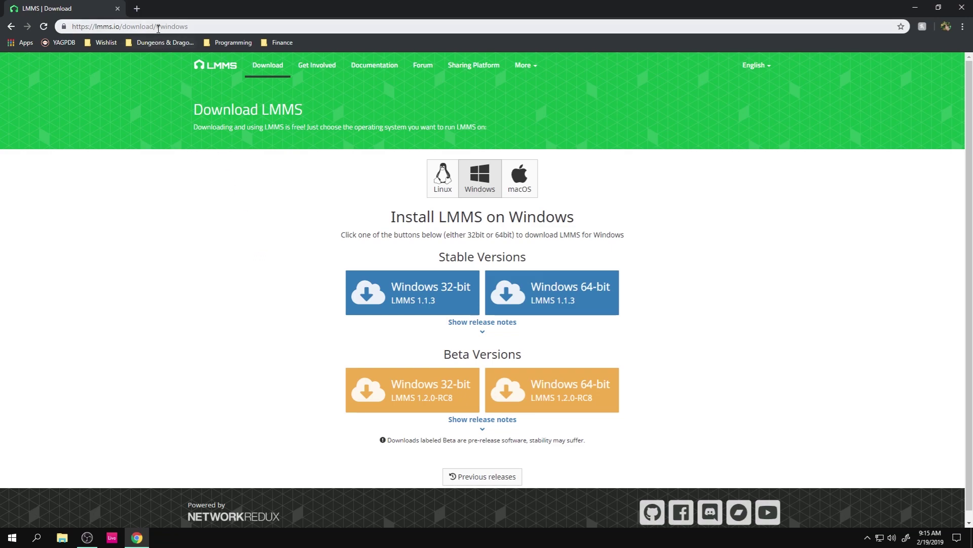
left_click_drag(156, 27, 188, 26)
left_click(218, 147)
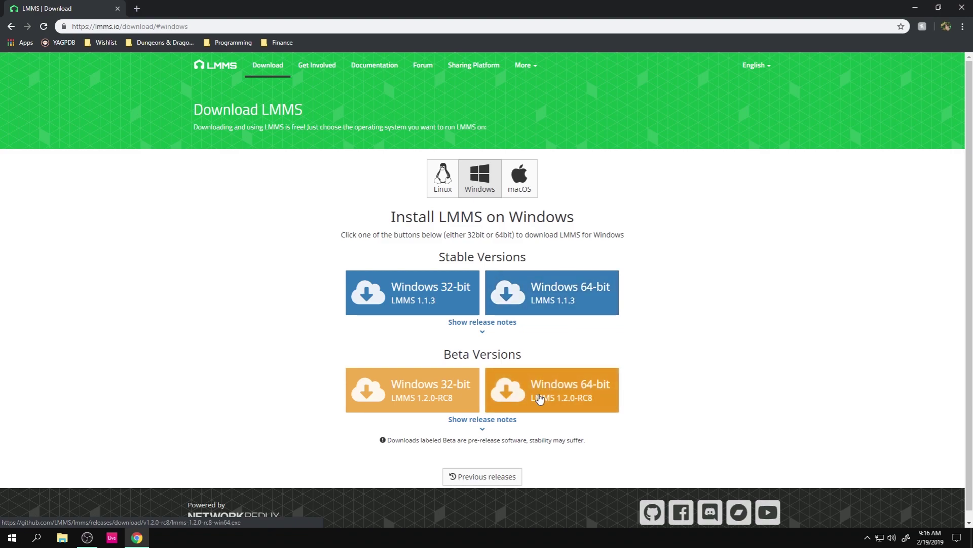
left_click(513, 388)
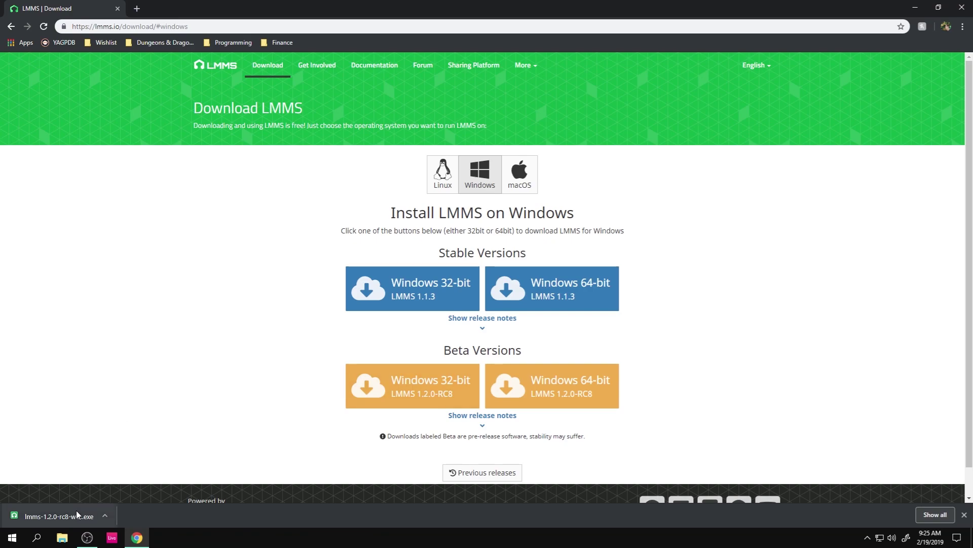
Open the Downloads folder in File Explorer to reach the LMMS installer
left_click(62, 538)
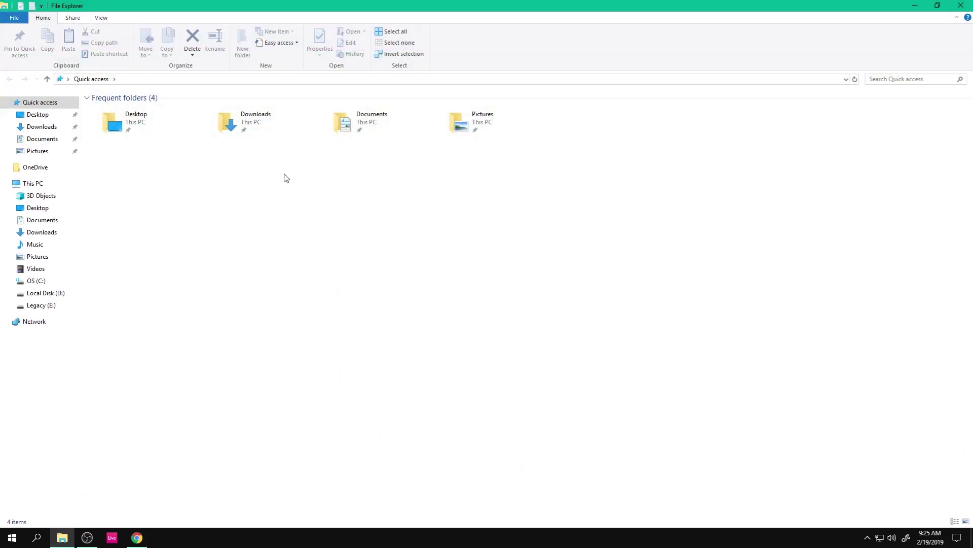
double_click(256, 122)
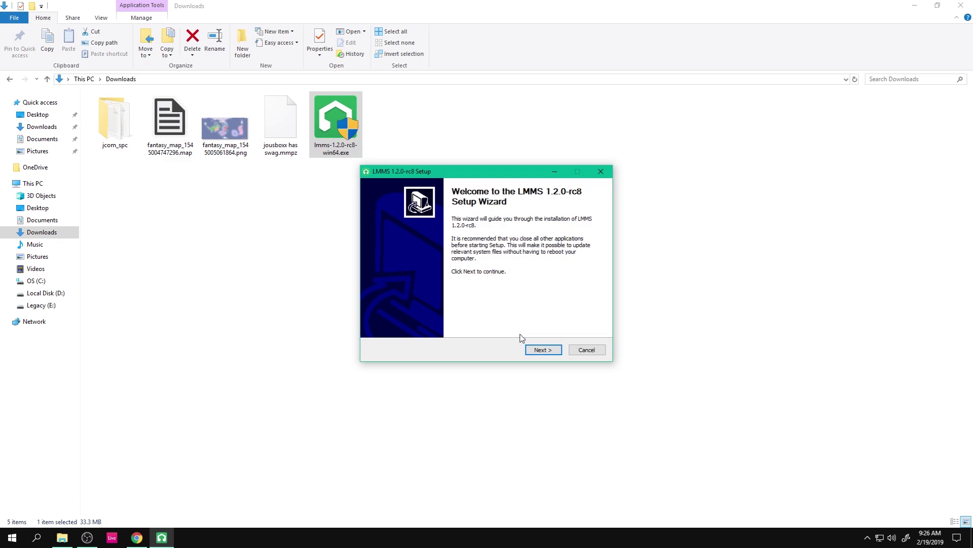
Accept the licence and install LMMS into C:\Program Files\LMMS with default shortcuts, then finish
left_click(542, 350)
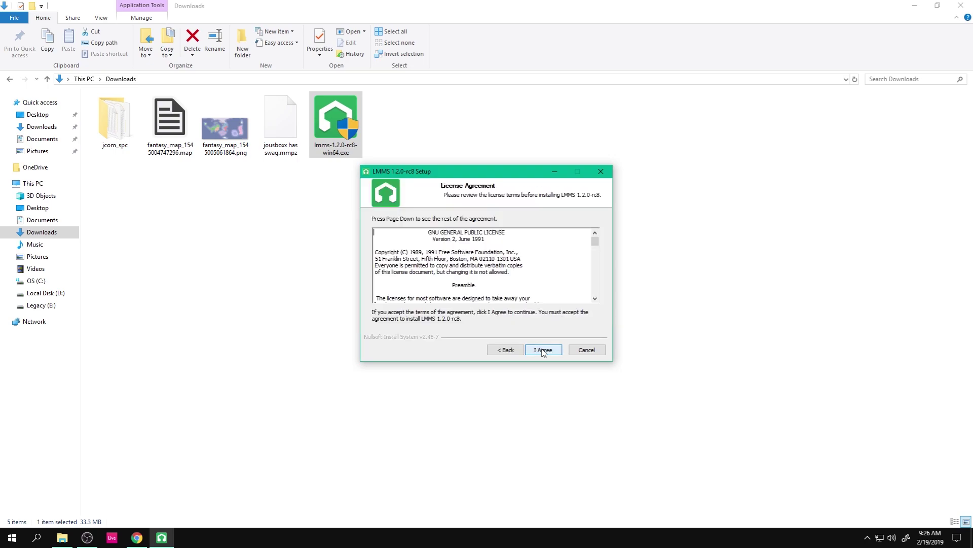
left_click_drag(595, 240, 595, 291)
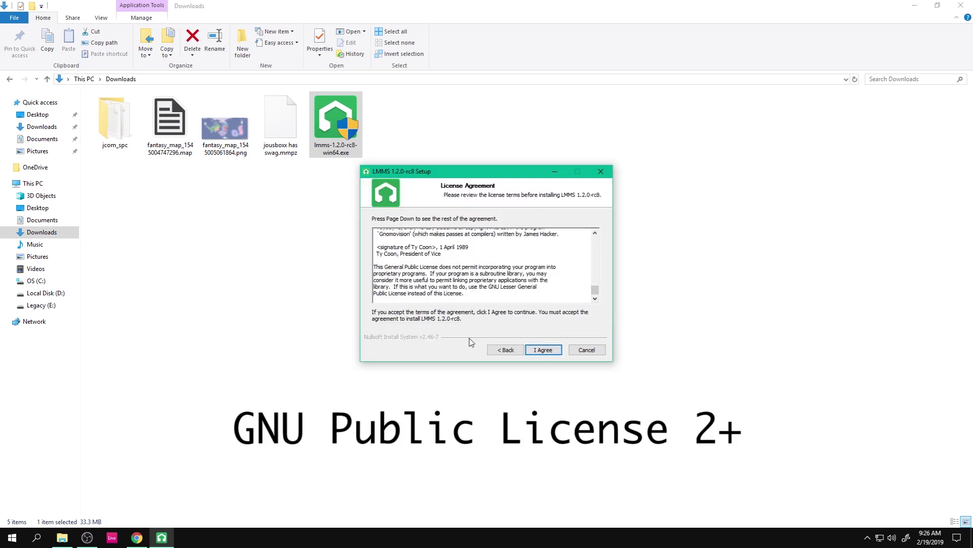
left_click(548, 350)
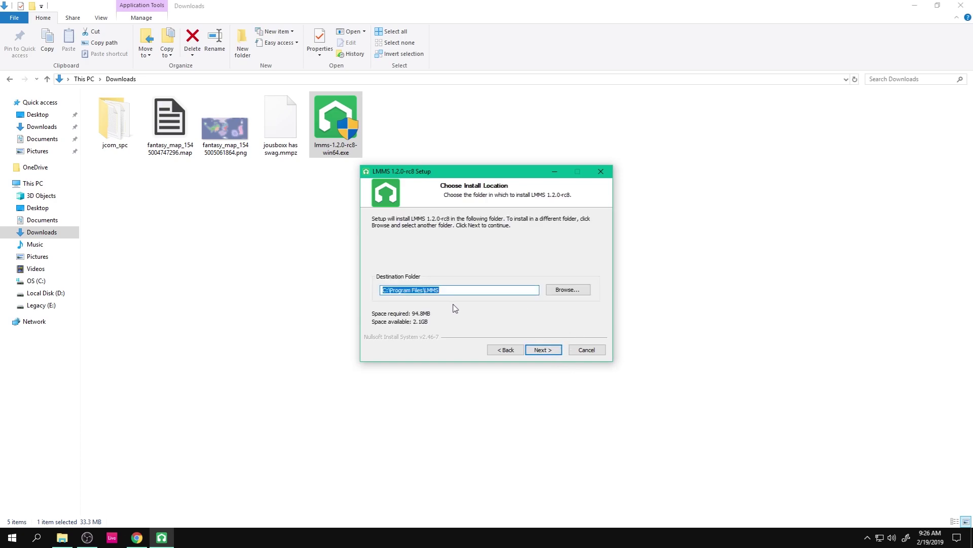
left_click(460, 289)
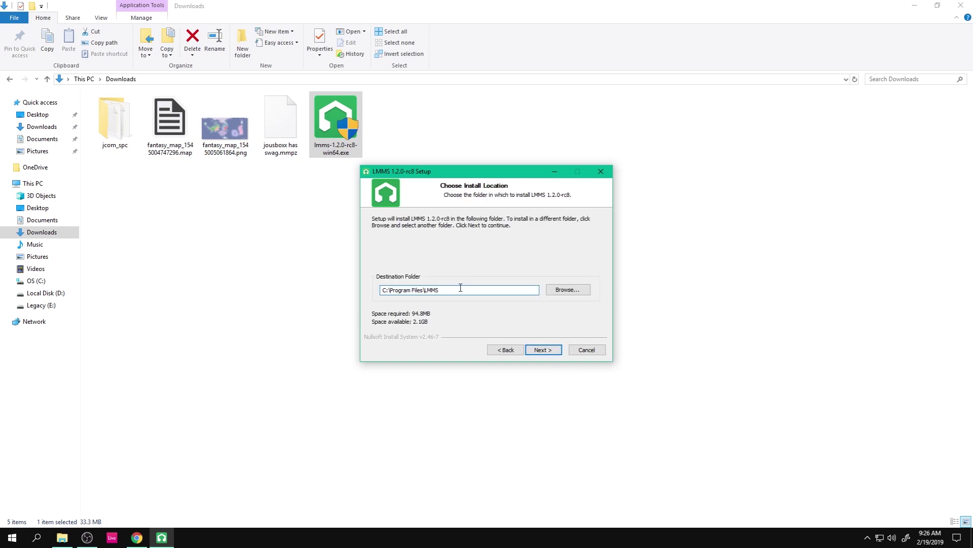
left_click(546, 350)
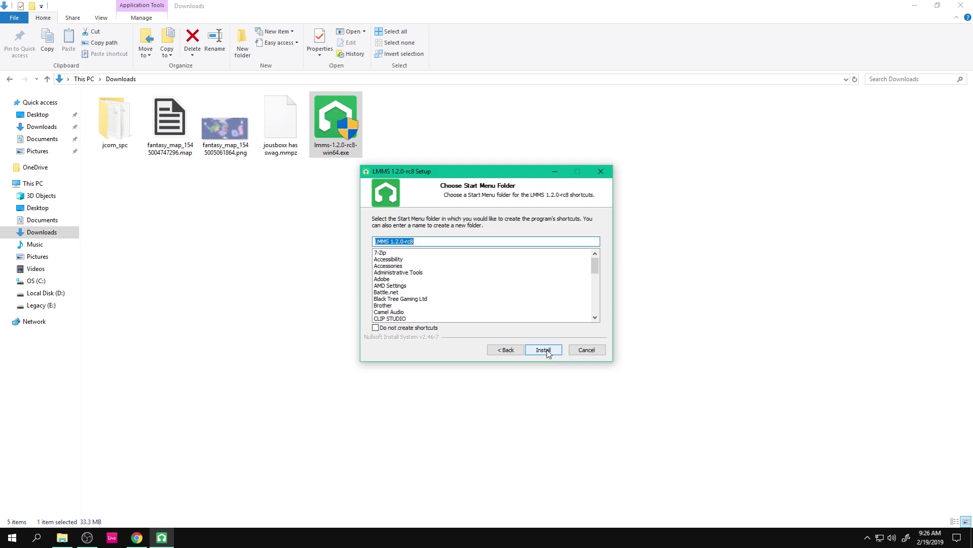
left_click(546, 351)
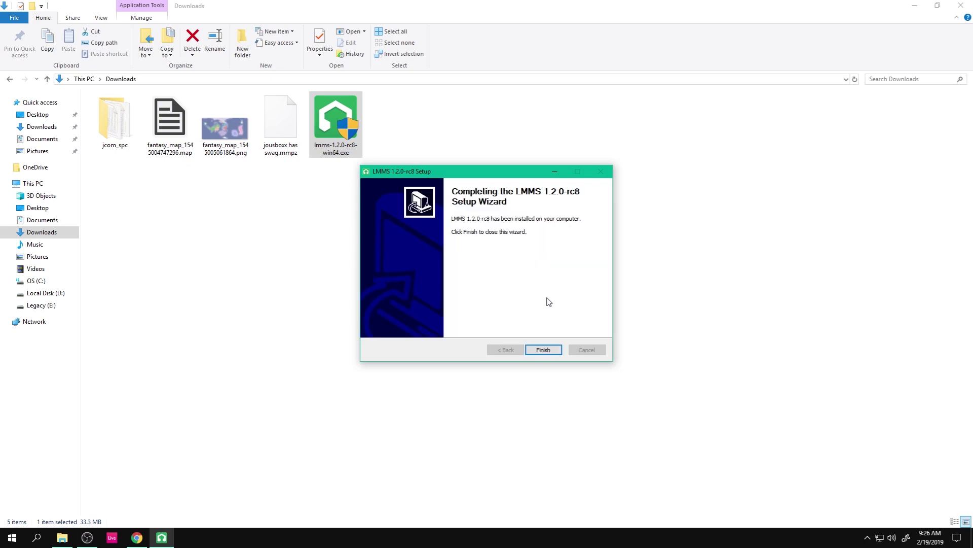
left_click(543, 349)
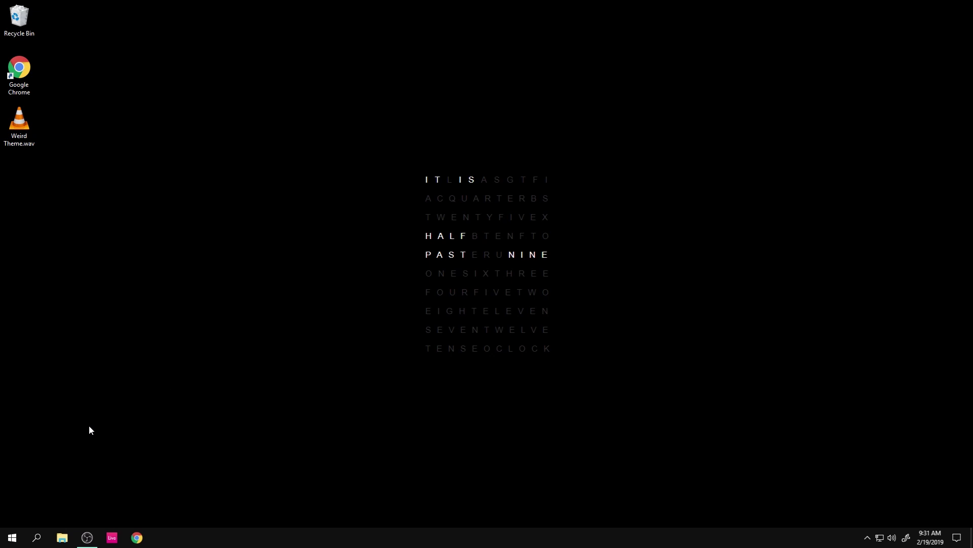
Search the Start menu for 'lmms' and launch the LMMS desktop app
left_click(11, 539)
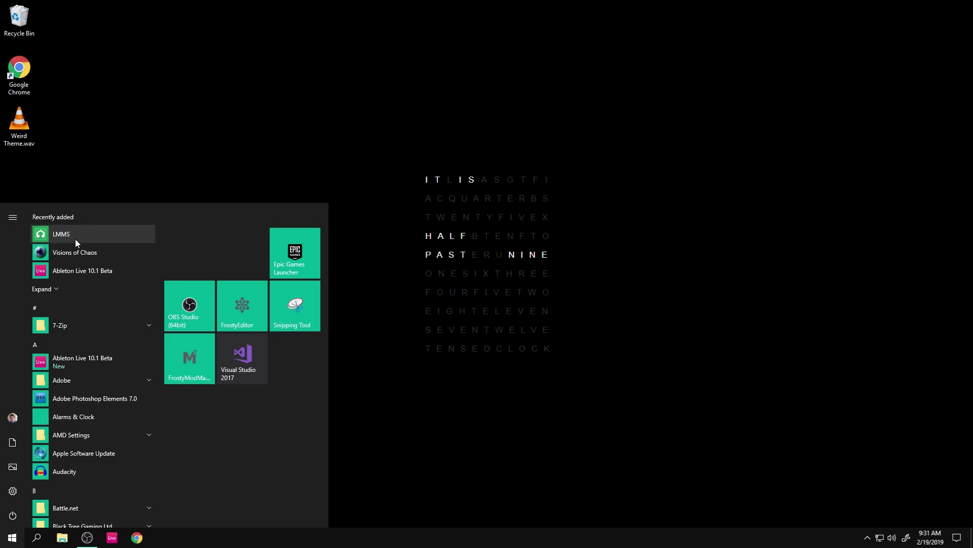
type("lmms")
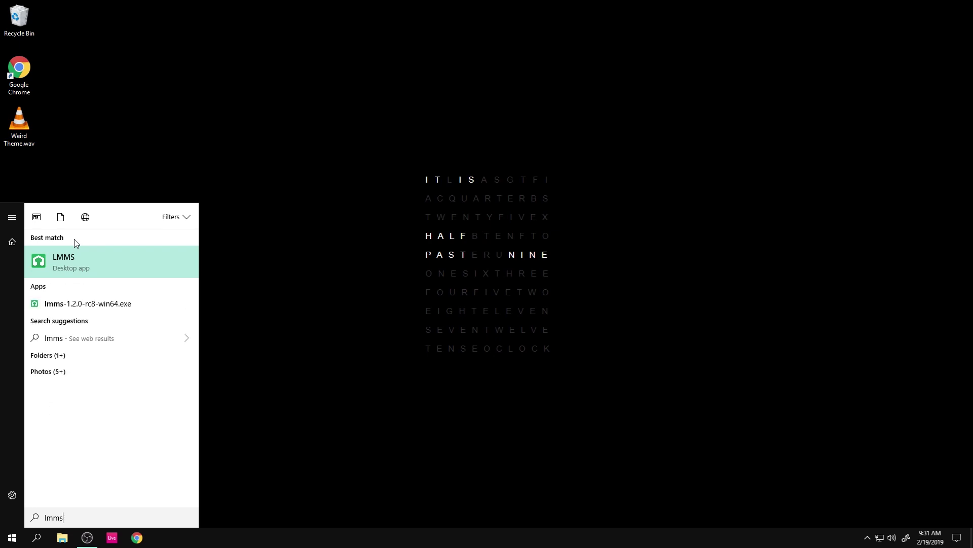
left_click(67, 263)
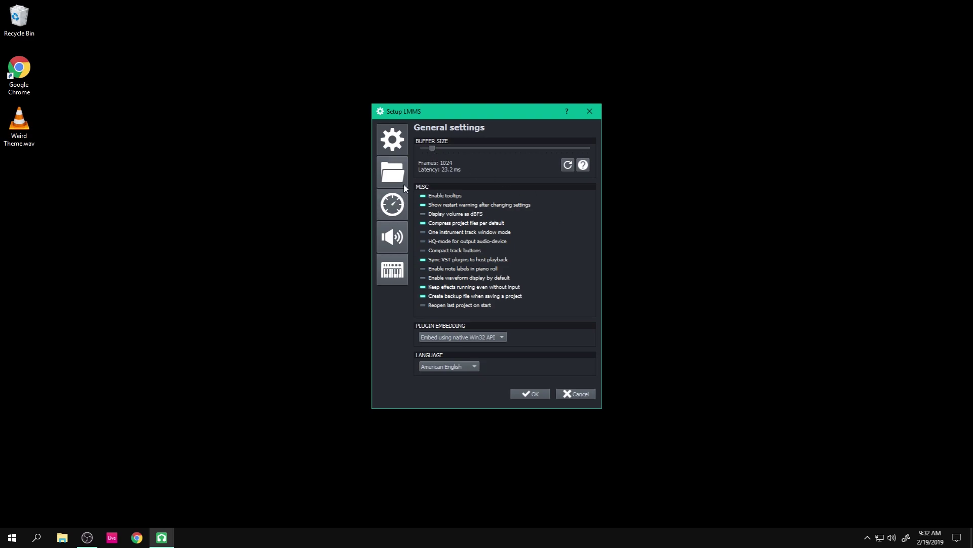
On the Audio settings page, try Dummy and PortAudio as the audio interface
left_click(398, 235)
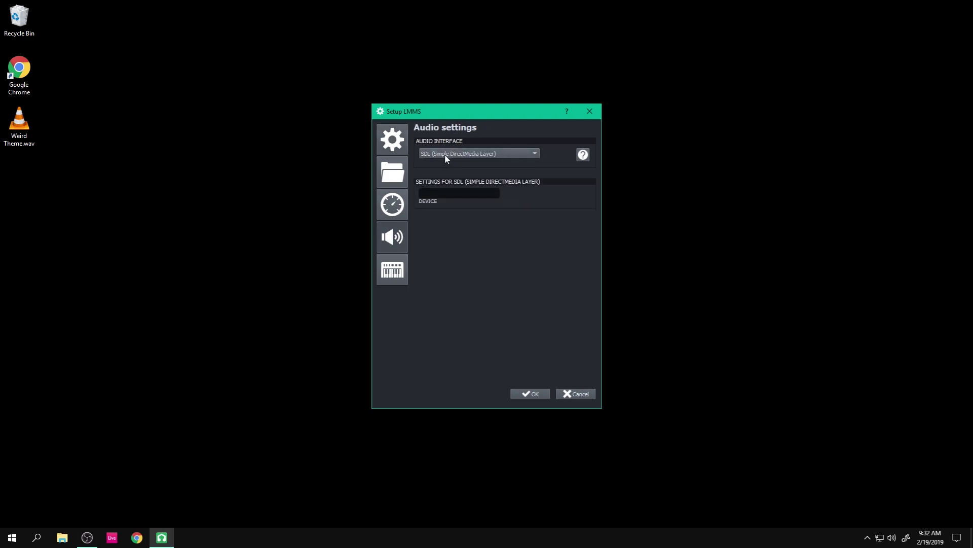
left_click(489, 154)
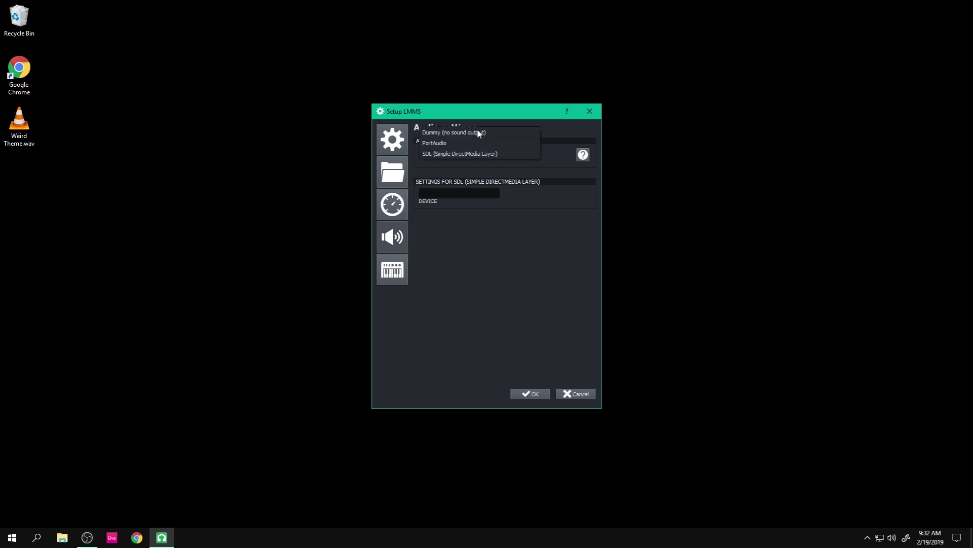
left_click(475, 132)
left_click(472, 155)
left_click(463, 165)
left_click(464, 154)
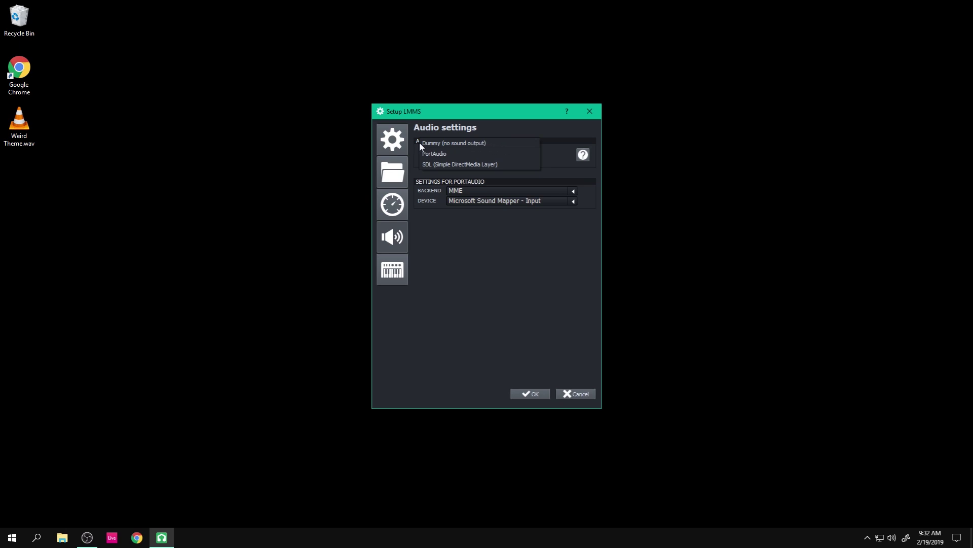
left_click(439, 144)
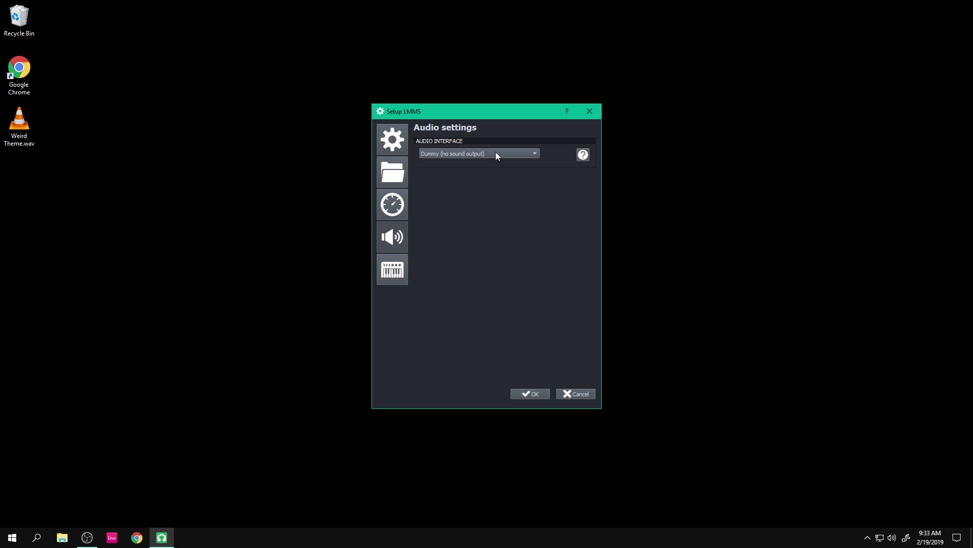
left_click(494, 153)
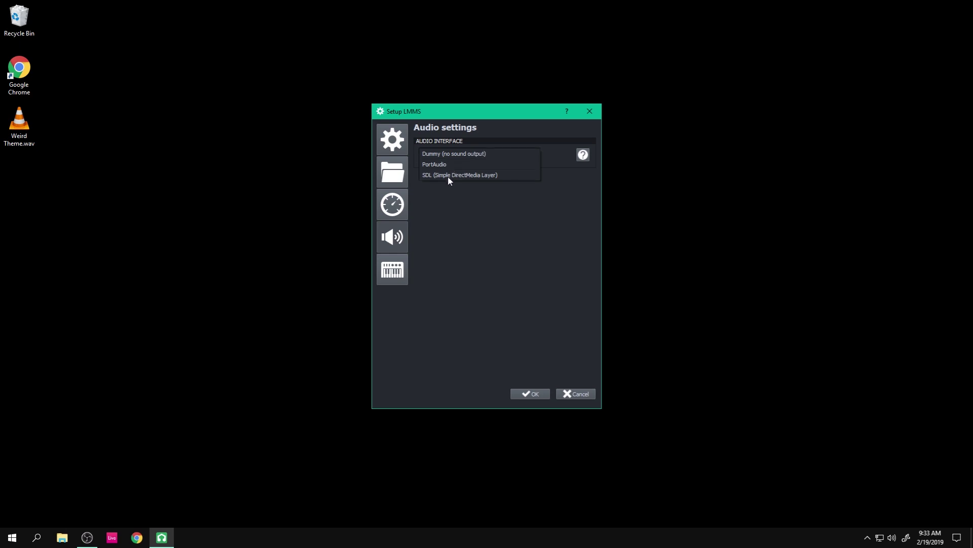
left_click(444, 163)
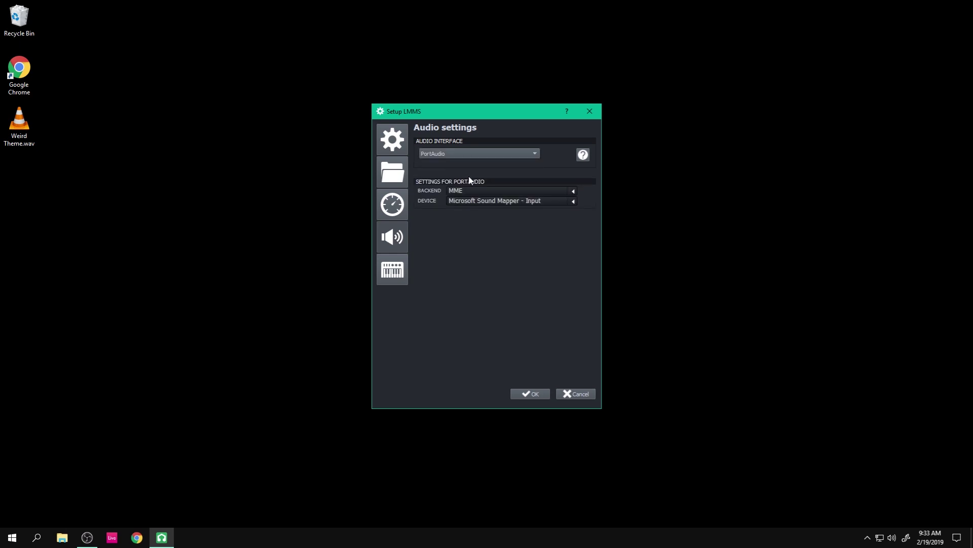
Check PortAudio's Windows DirectSound backend and device list, then settle on SDL
scroll(515, 195, "down", 1)
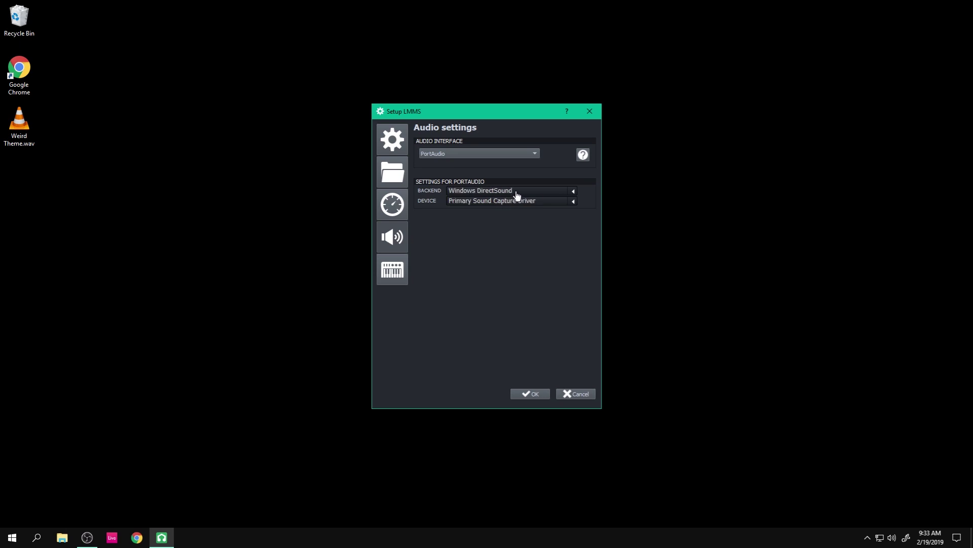
left_click(574, 192)
left_click(484, 212)
left_click(572, 201)
left_click(466, 303)
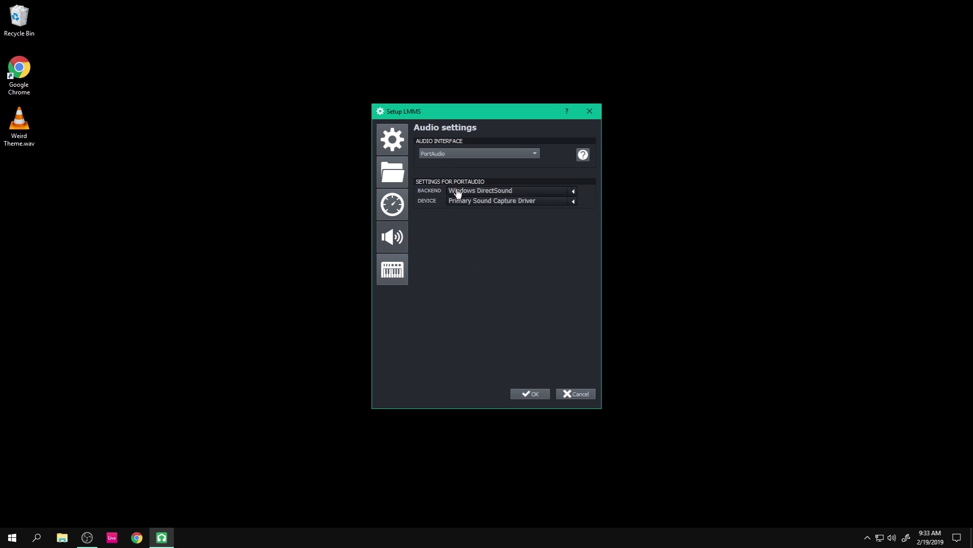
left_click(458, 152)
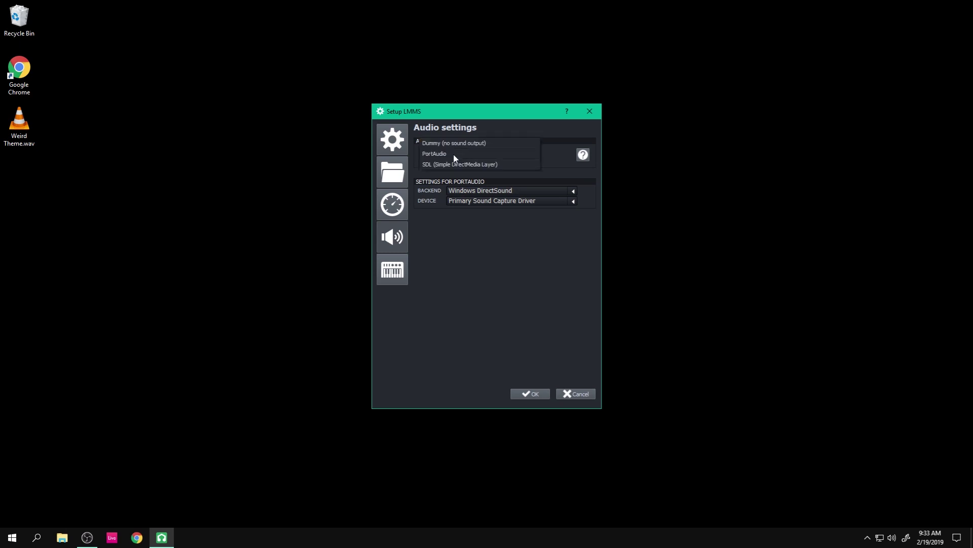
left_click(450, 165)
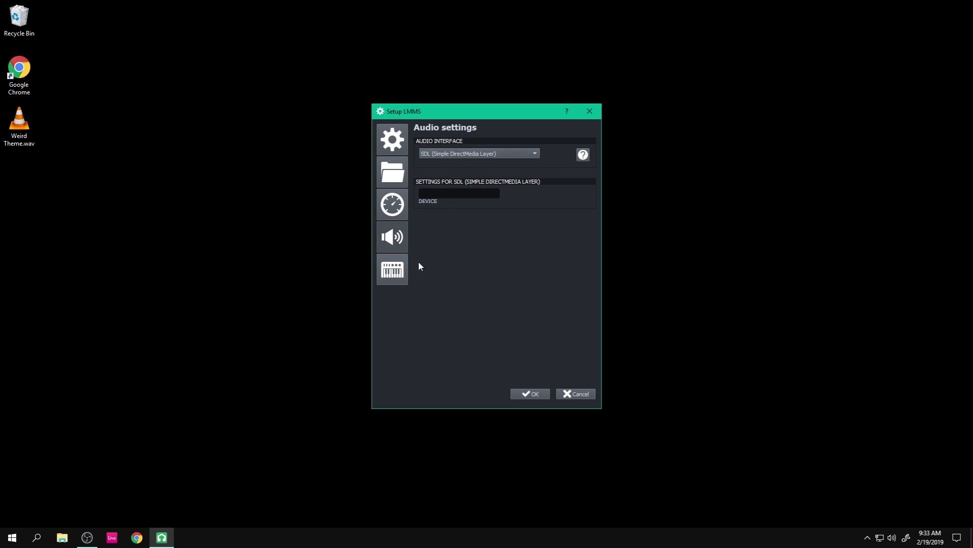
Set the MIDI interface to WinMM MIDI, view Performance settings, and return to General
left_click(393, 269)
left_click(455, 154)
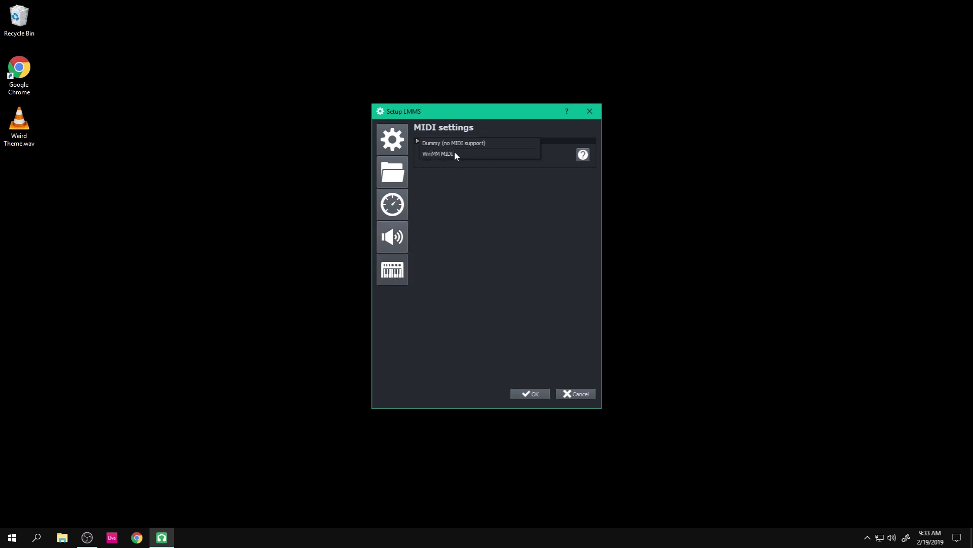
left_click(458, 153)
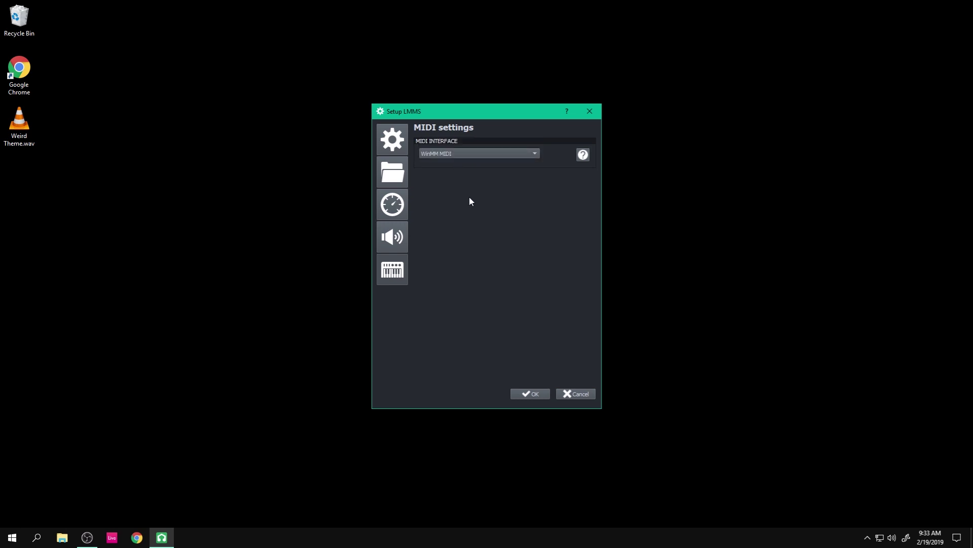
left_click(398, 204)
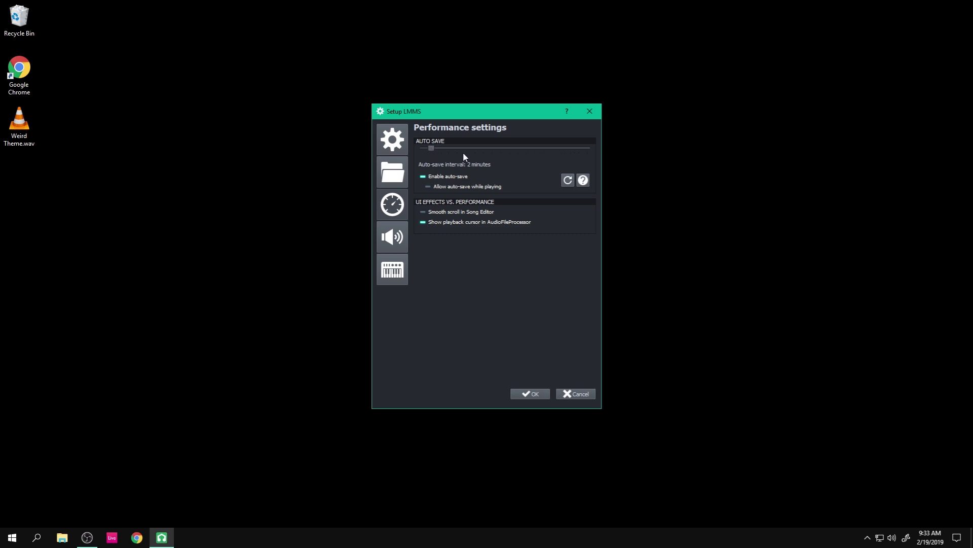
left_click(395, 138)
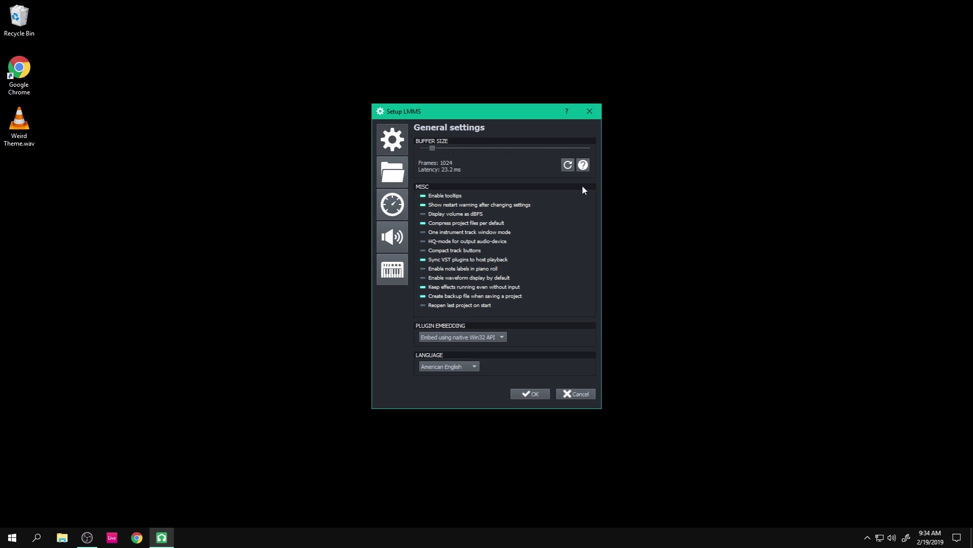
Confirm the Setup LMMS dialog and acknowledge the restart notice
left_click(532, 393)
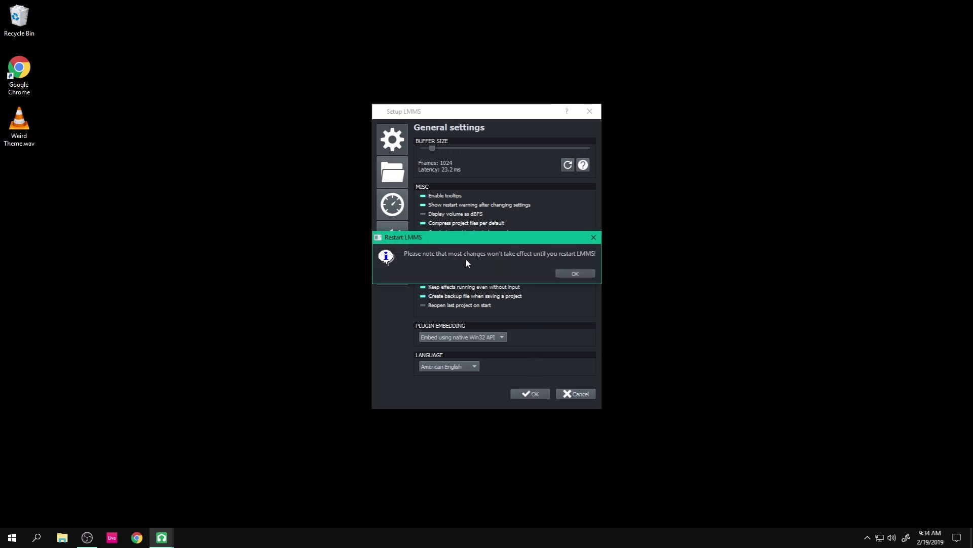
left_click(575, 273)
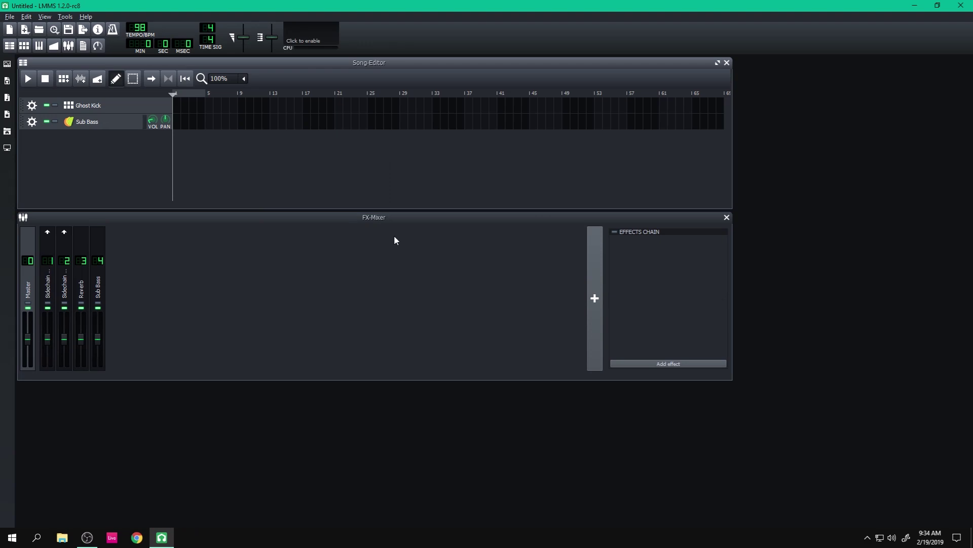